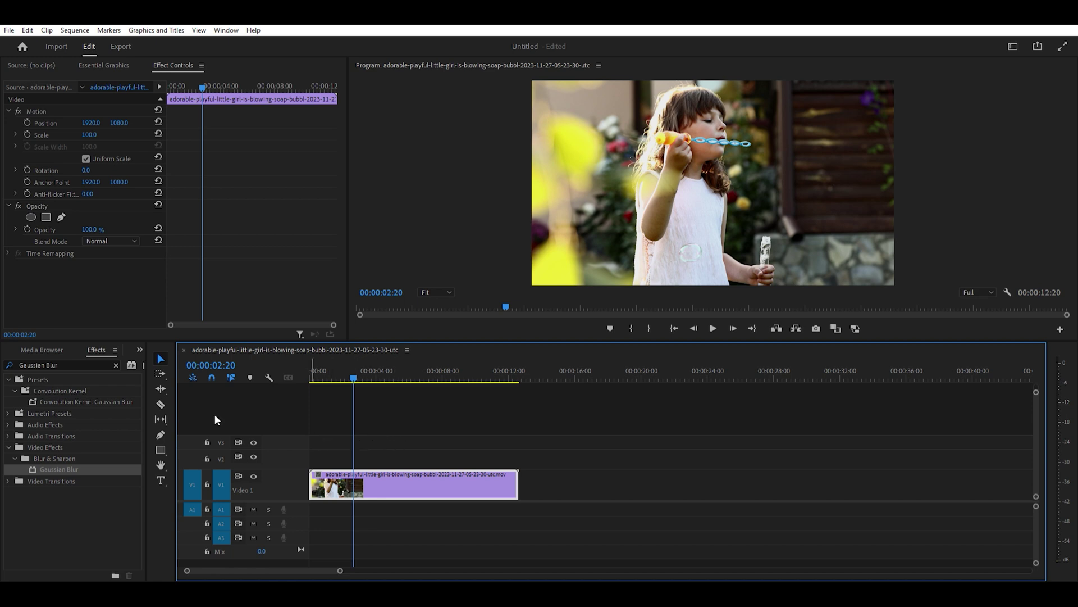
Step: Clear the 'Gaussian Blur' effect search and return to the Project panel's media
{"action": "left_click", "coordinate": [117, 362]}
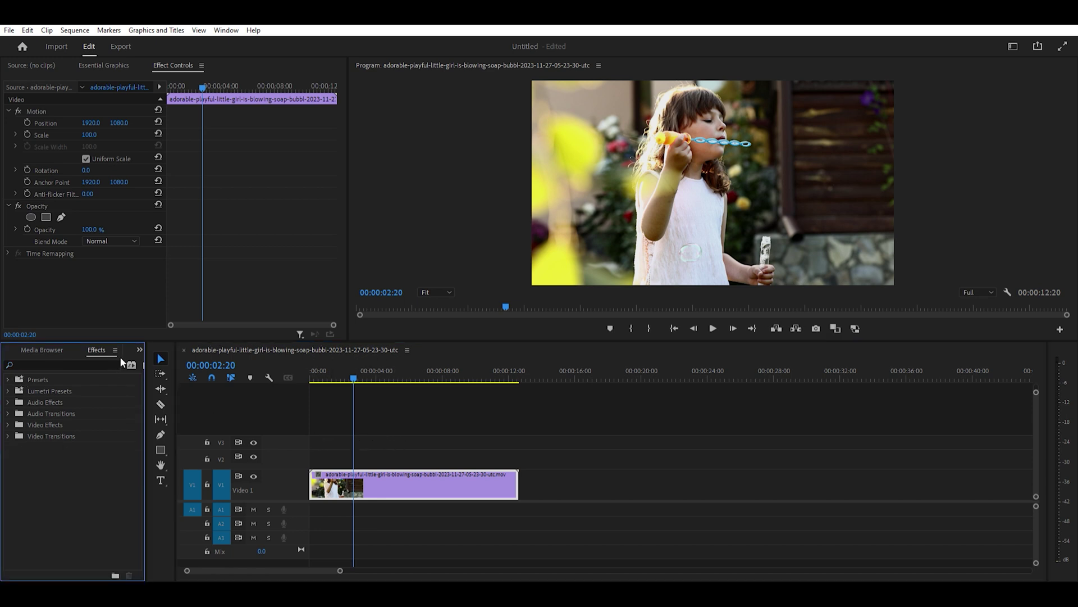
{"action": "left_click", "coordinate": [386, 413]}
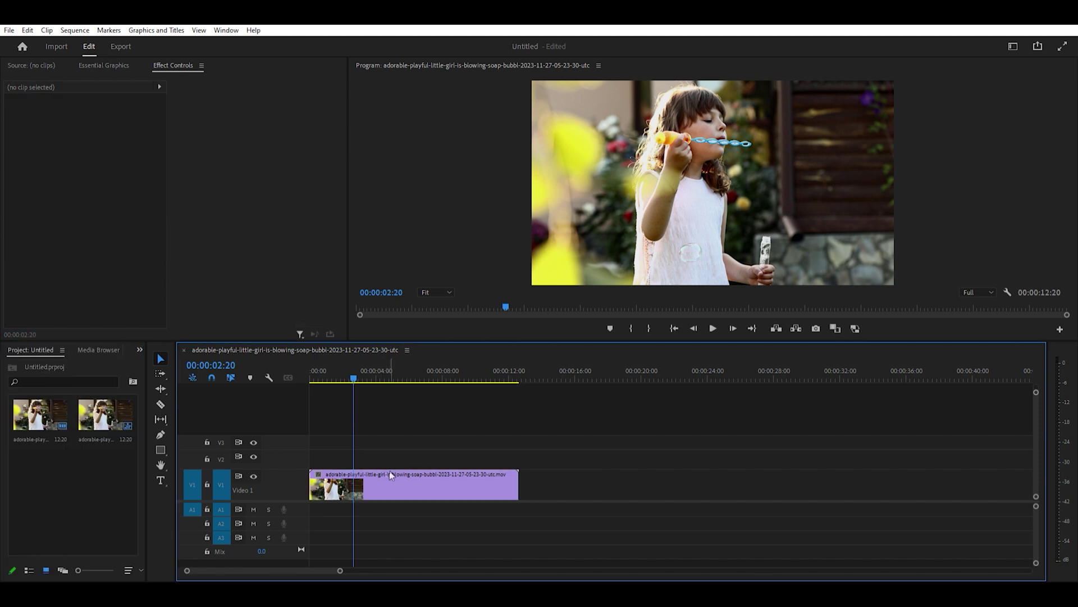
Step: Alt-drag a copy of the V1 bubble clip onto V2 and park the playhead at 00:00:04:18
{"action": "left_click", "coordinate": [385, 473]}
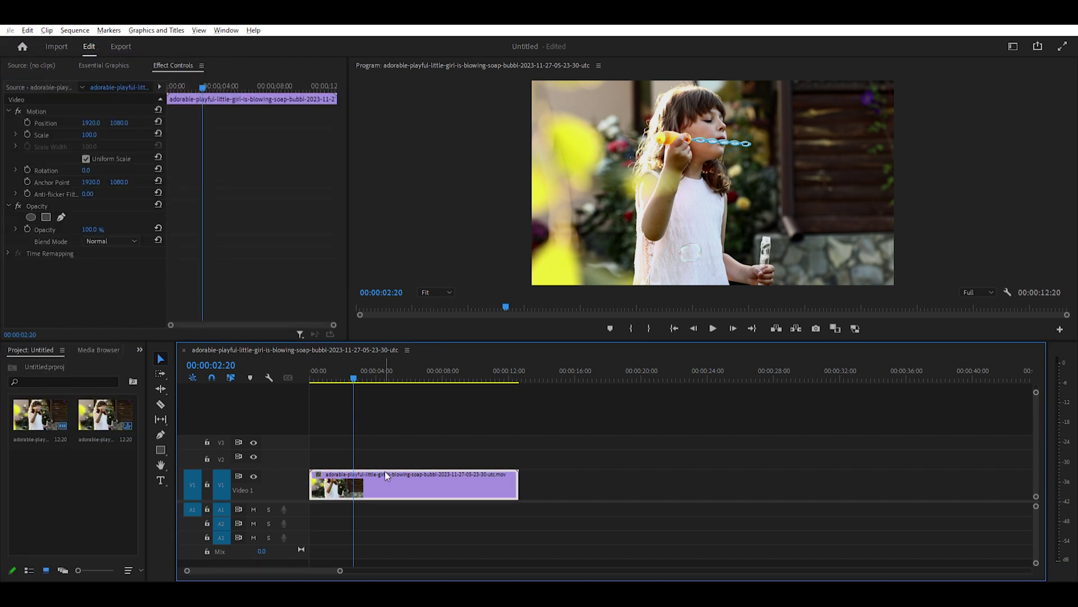
{"action": "left_click_drag", "start_coordinate": [385, 473], "coordinate": [383, 454]}
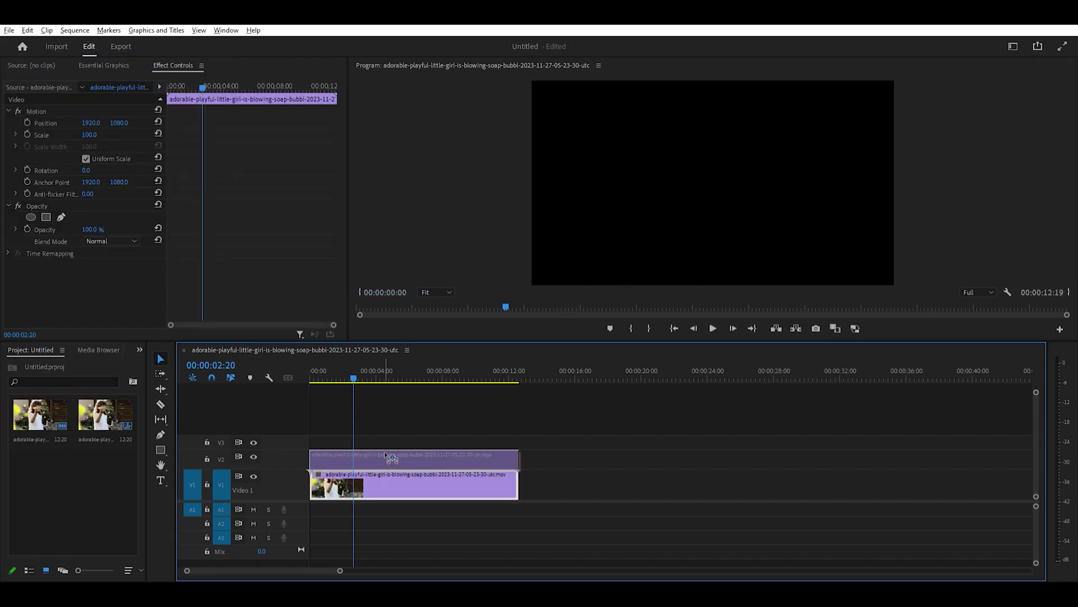
{"action": "left_click_drag", "start_coordinate": [354, 371], "coordinate": [570, 370]}
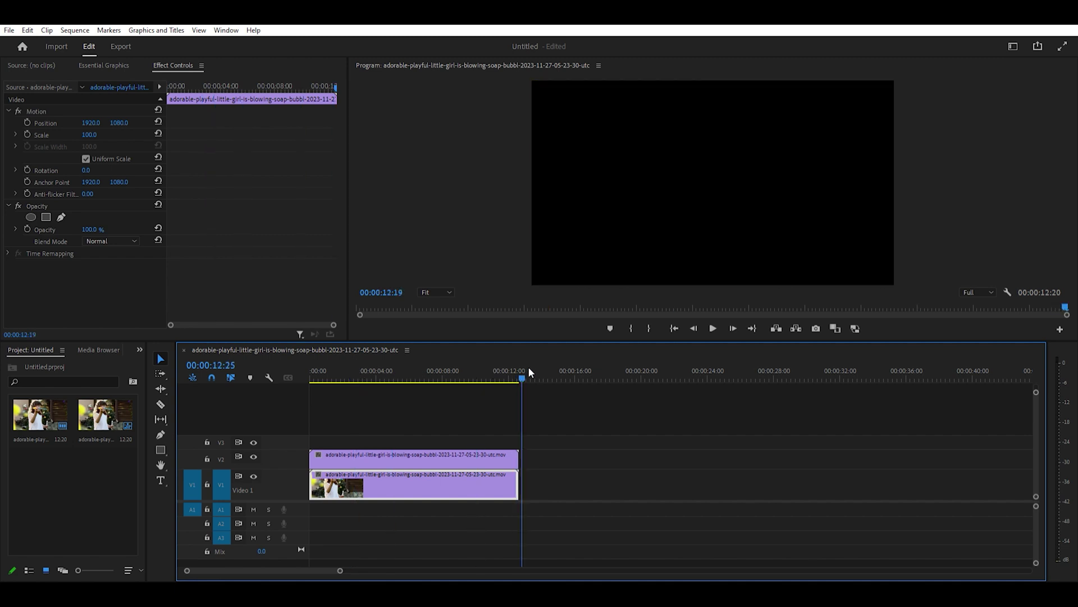
{"action": "left_click", "coordinate": [405, 393]}
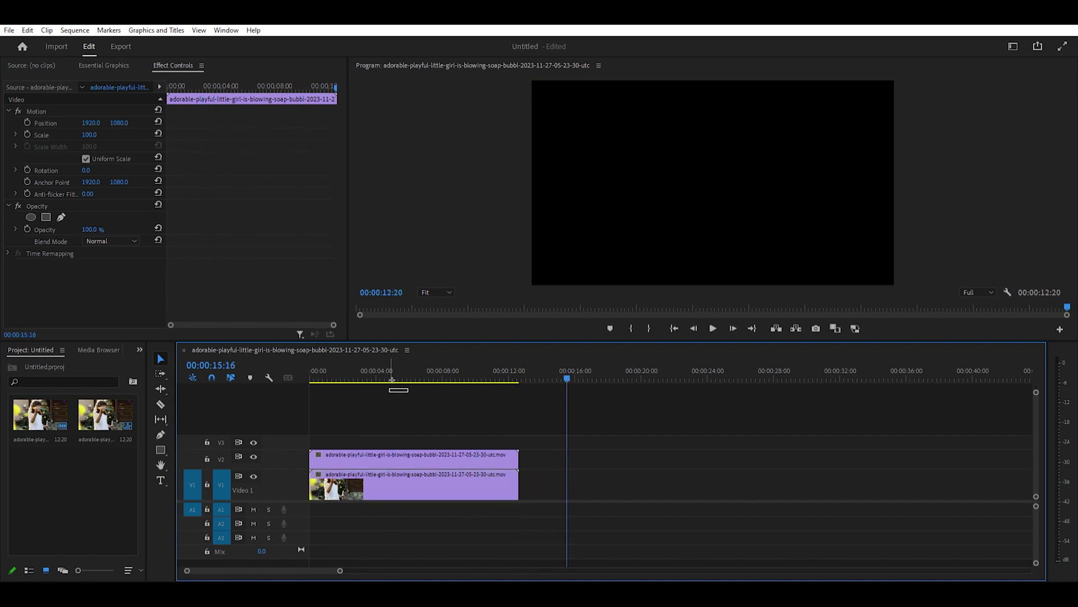
{"action": "left_click", "coordinate": [386, 372]}
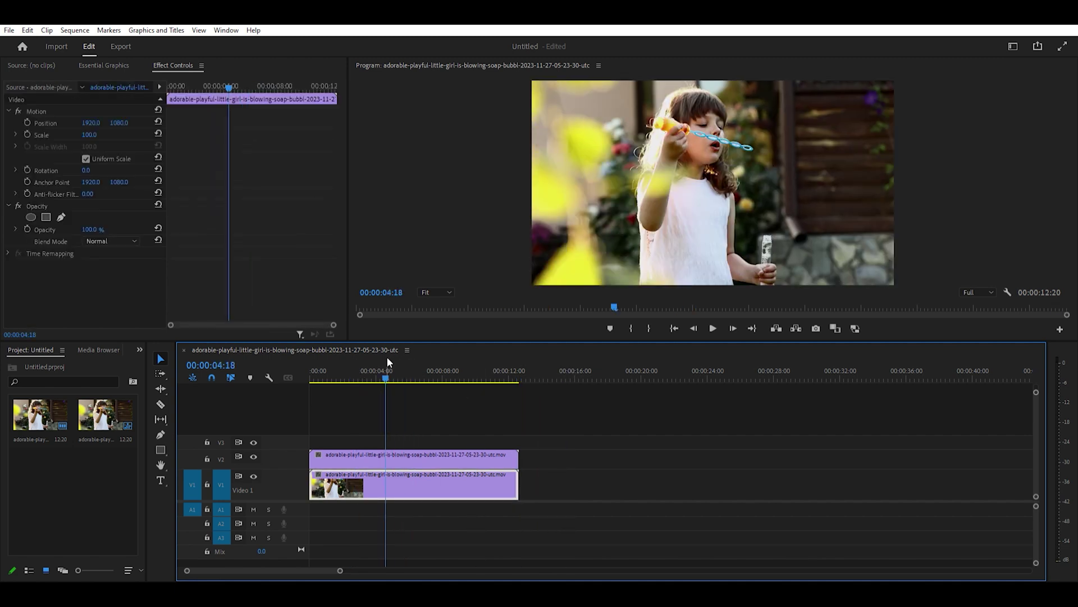
{"action": "key", "text": "shift+7"}
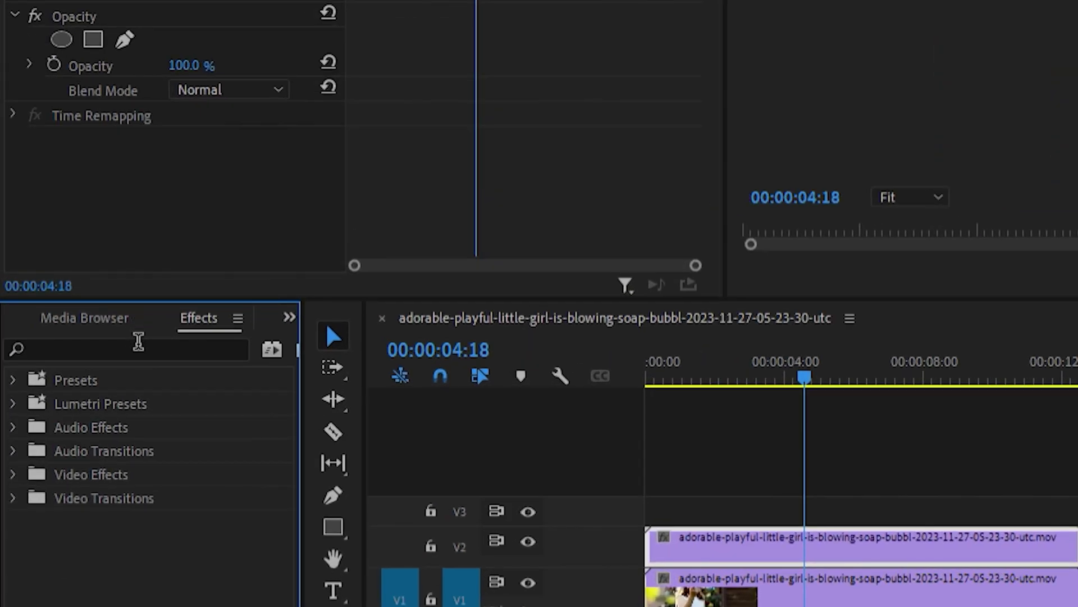
Step: Search for 'luma key' and apply Luma Key to the bubble clip on V2
{"action": "left_click", "coordinate": [138, 342]}
{"action": "type", "text": "l"}
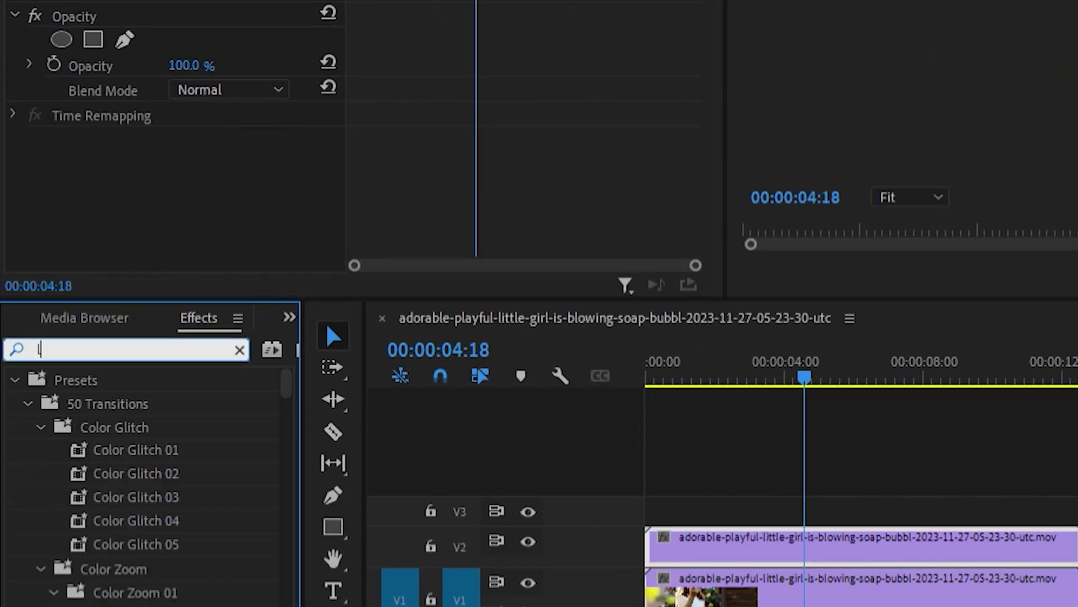
{"action": "type", "text": "uma ke"}
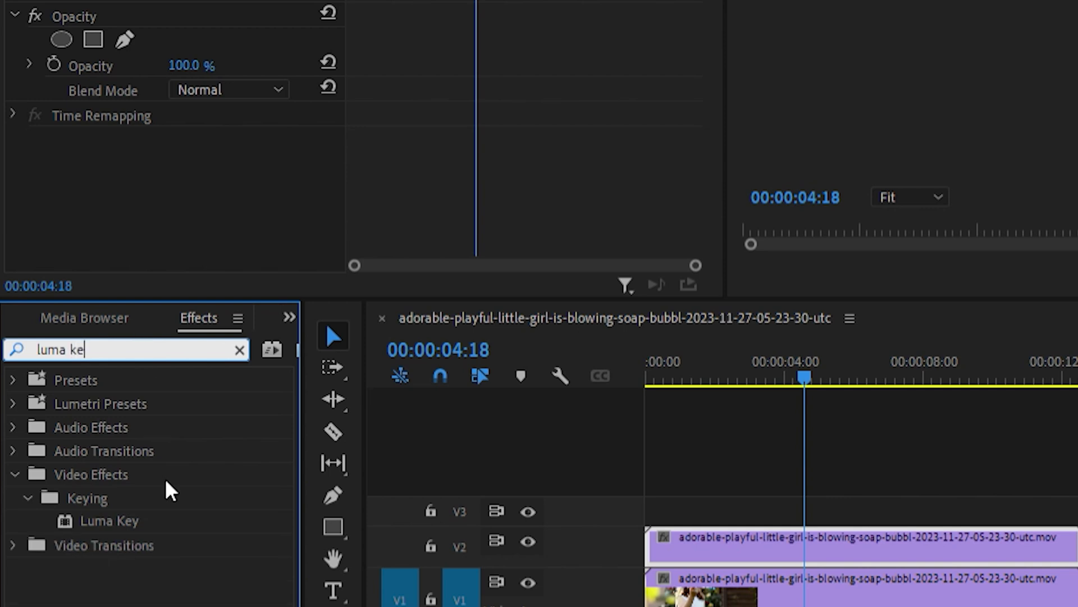
{"action": "mouse_move", "coordinate": [163, 520]}
{"action": "left_mouse_down"}
{"action": "mouse_move", "coordinate": [181, 509]}
{"action": "mouse_move", "coordinate": [730, 520]}
{"action": "left_mouse_up"}
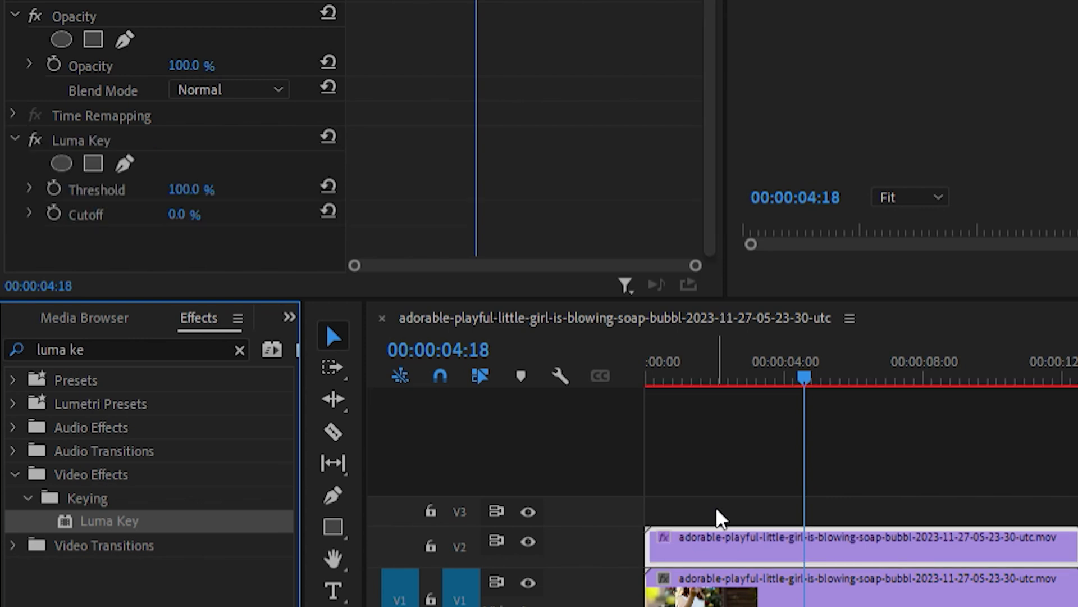
{"action": "scroll", "coordinate": [286, 191], "scroll_direction": "down", "scroll_amount": 1}
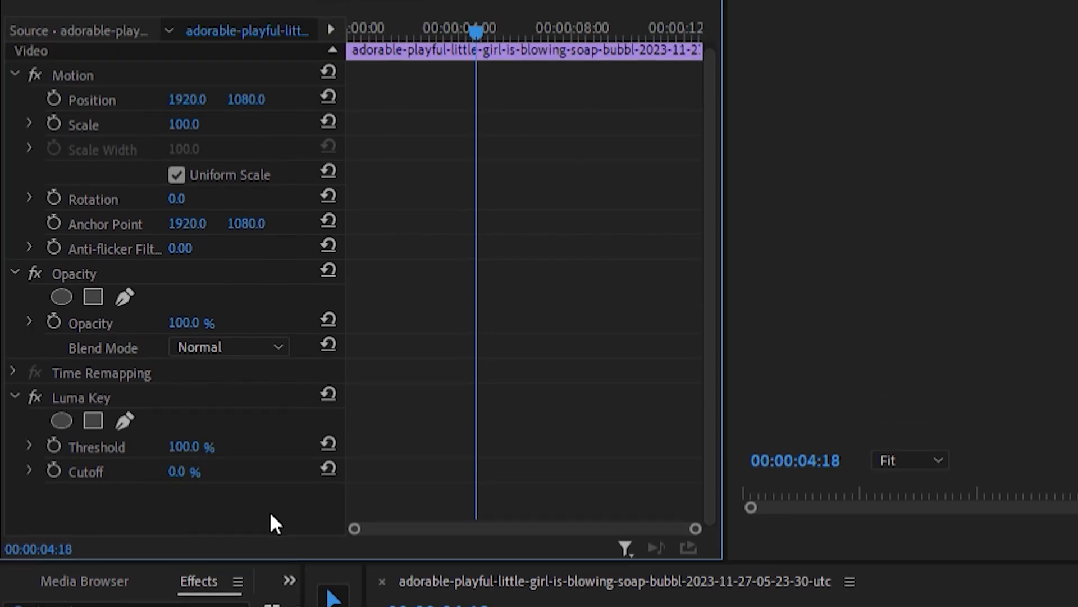
Step: Set the Luma Key Cutoff to 23%, leaving Threshold at 100%
{"action": "left_click", "coordinate": [182, 468]}
{"action": "type", "text": "22"}
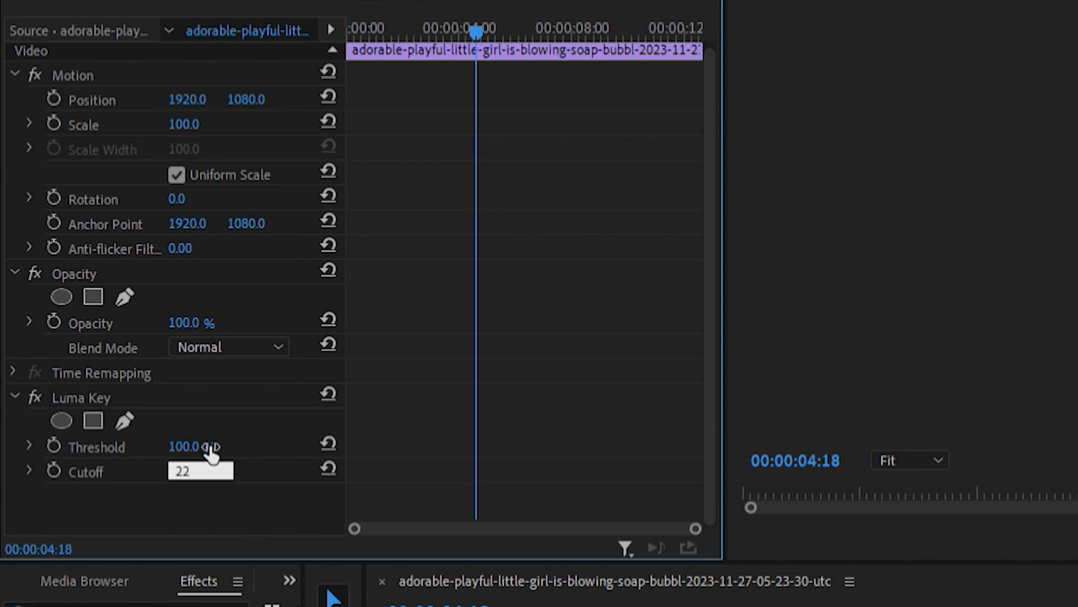
{"action": "key", "text": "Return"}
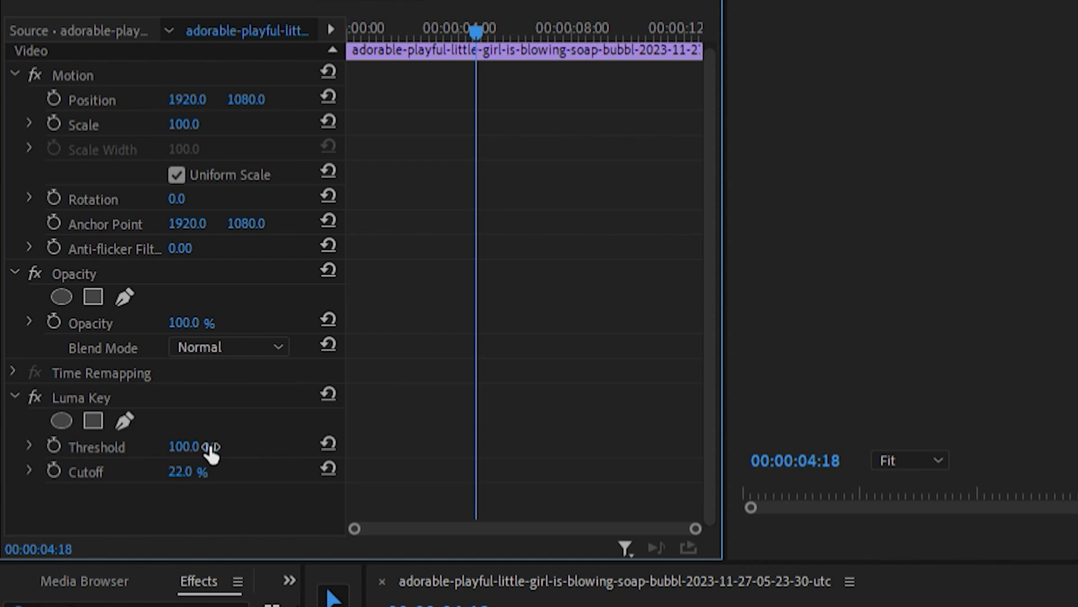
{"action": "key", "text": "Return"}
{"action": "type", "text": "23"}
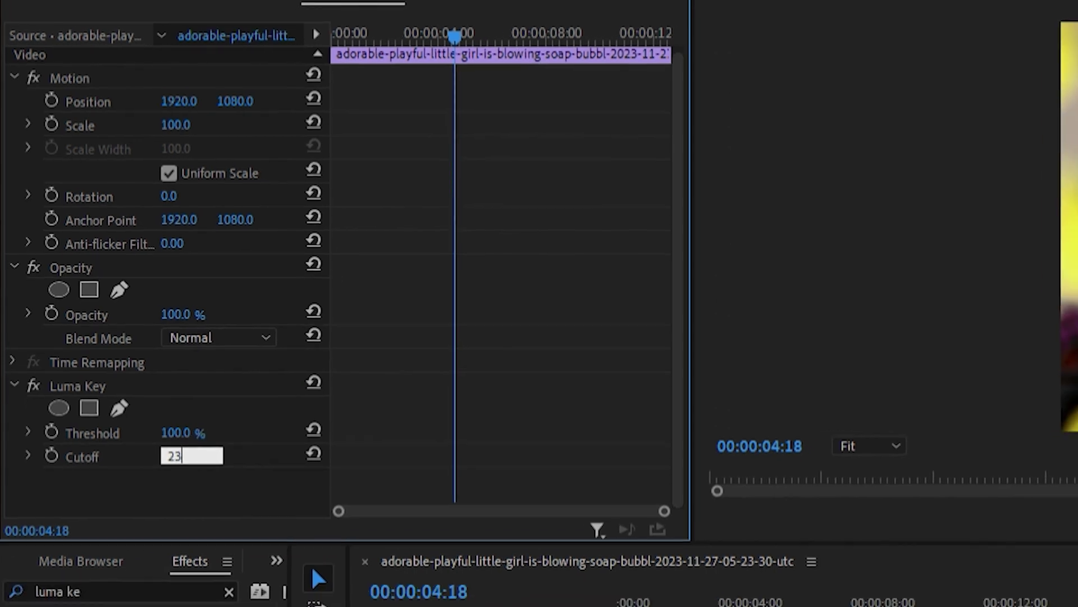
{"action": "key", "text": "Return"}
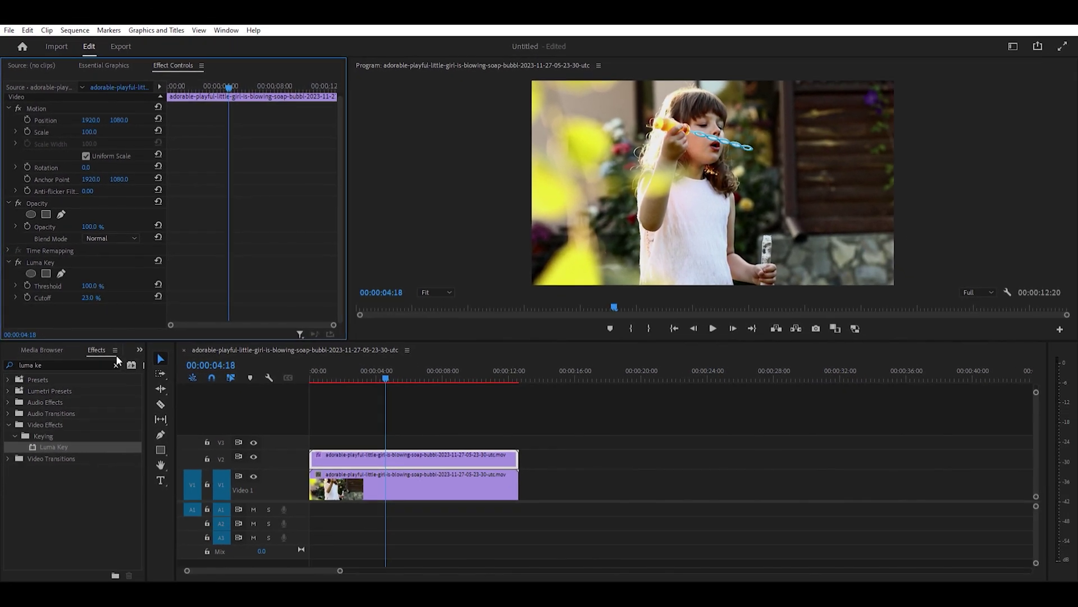
Step: Clear the effect search and re-enter the Luma Key Cutoff as 23%
{"action": "left_click", "coordinate": [117, 364]}
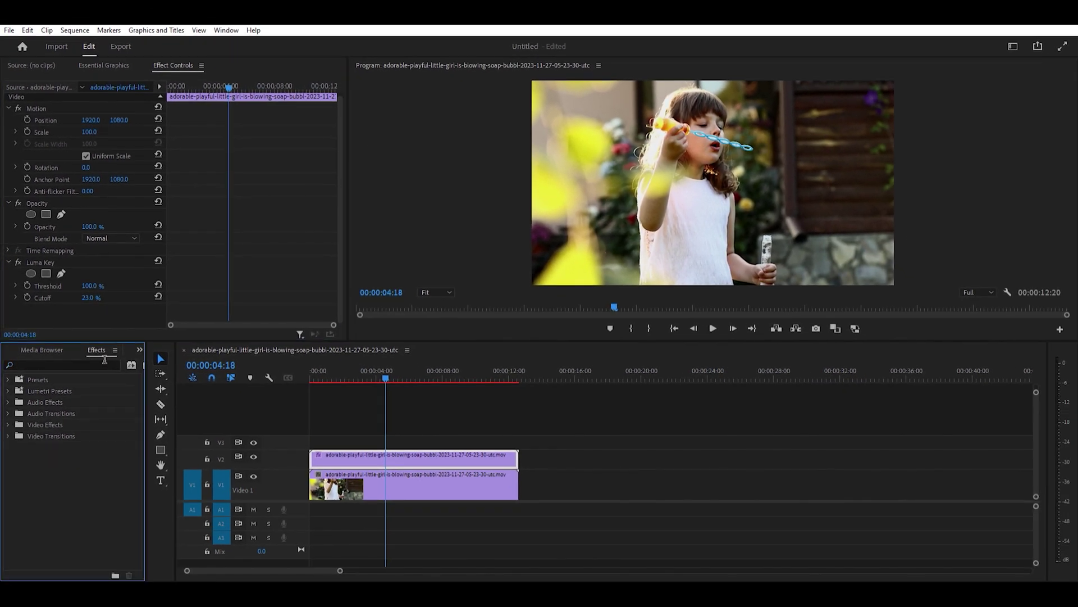
{"action": "left_click", "coordinate": [104, 361]}
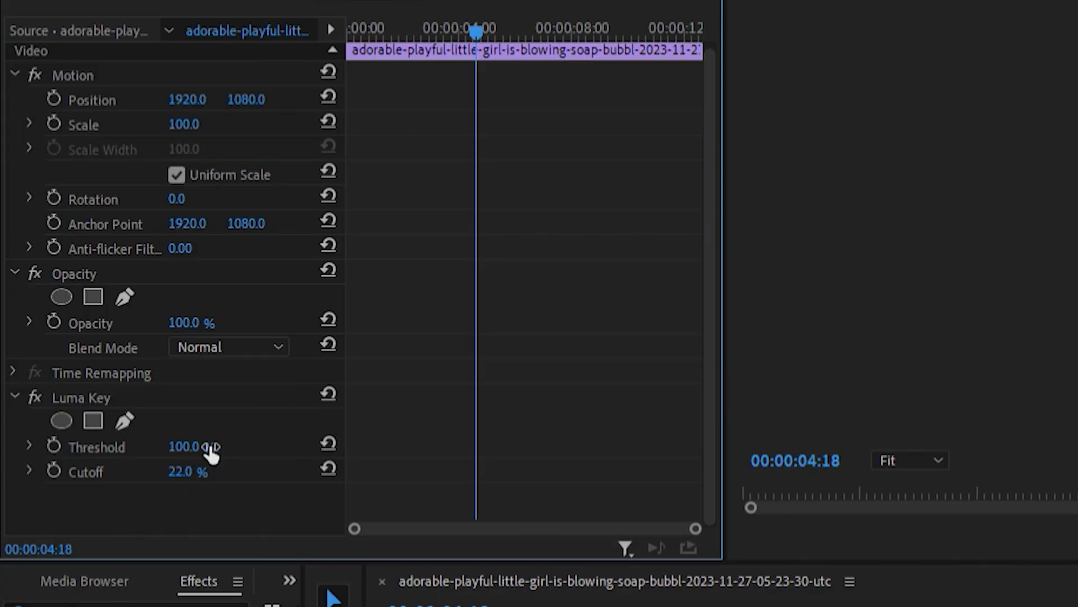
{"action": "left_click", "coordinate": [185, 470]}
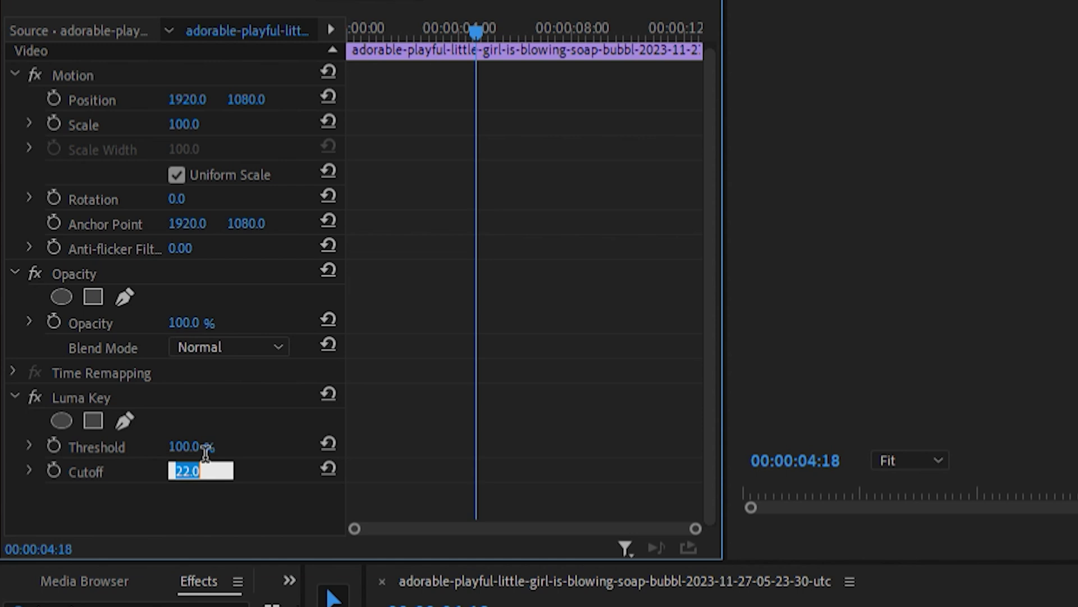
{"action": "type", "text": "23"}
{"action": "key", "text": "Return"}
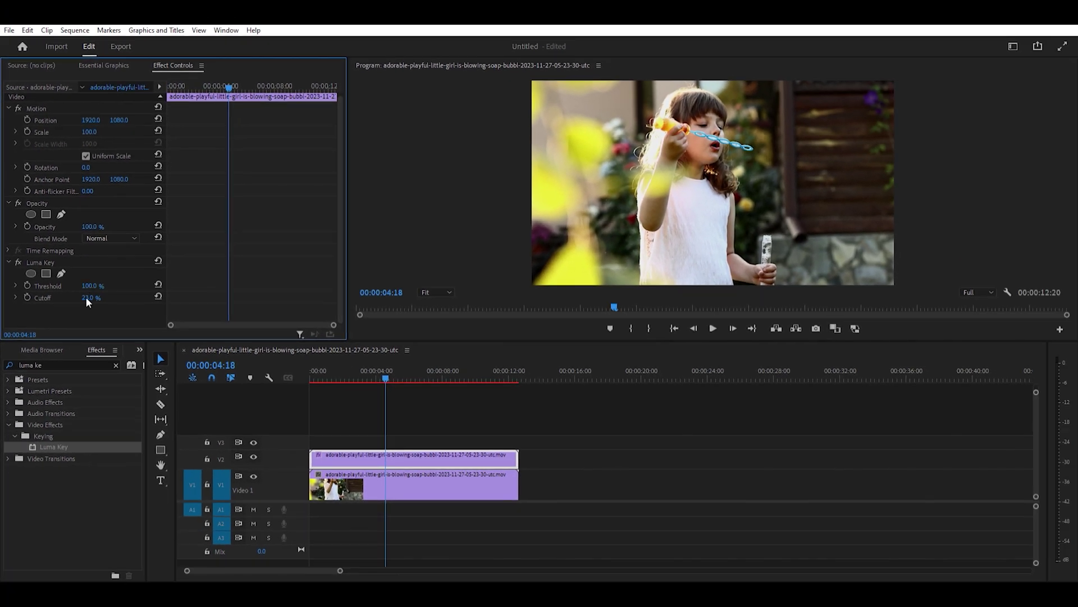
{"action": "left_click", "coordinate": [116, 365]}
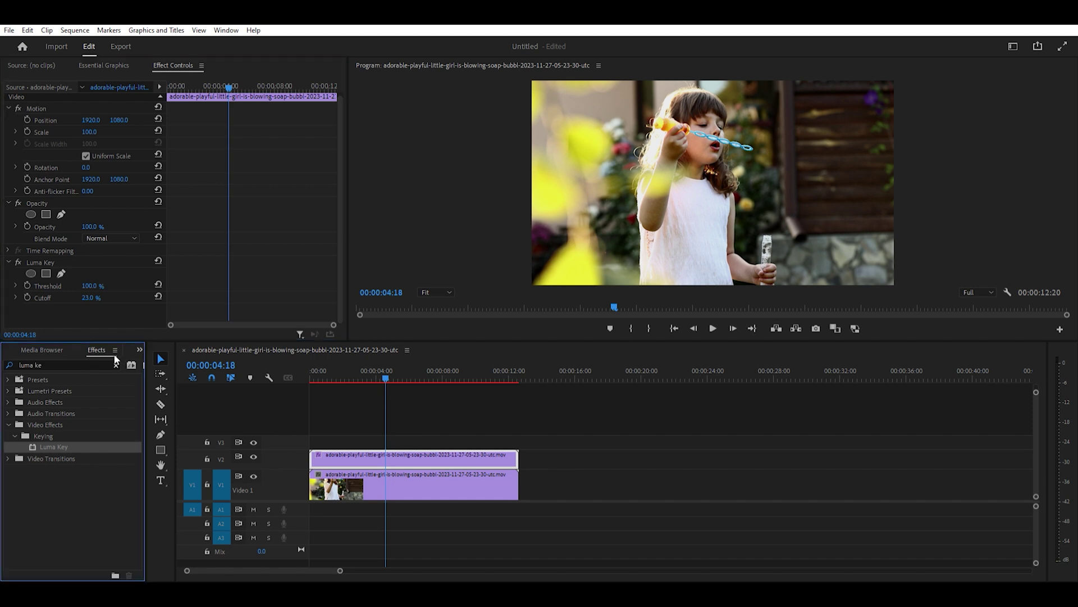
Step: Search 'Gaussian' and apply Gaussian Blur to the V2 bubble clip
{"action": "left_click", "coordinate": [105, 360]}
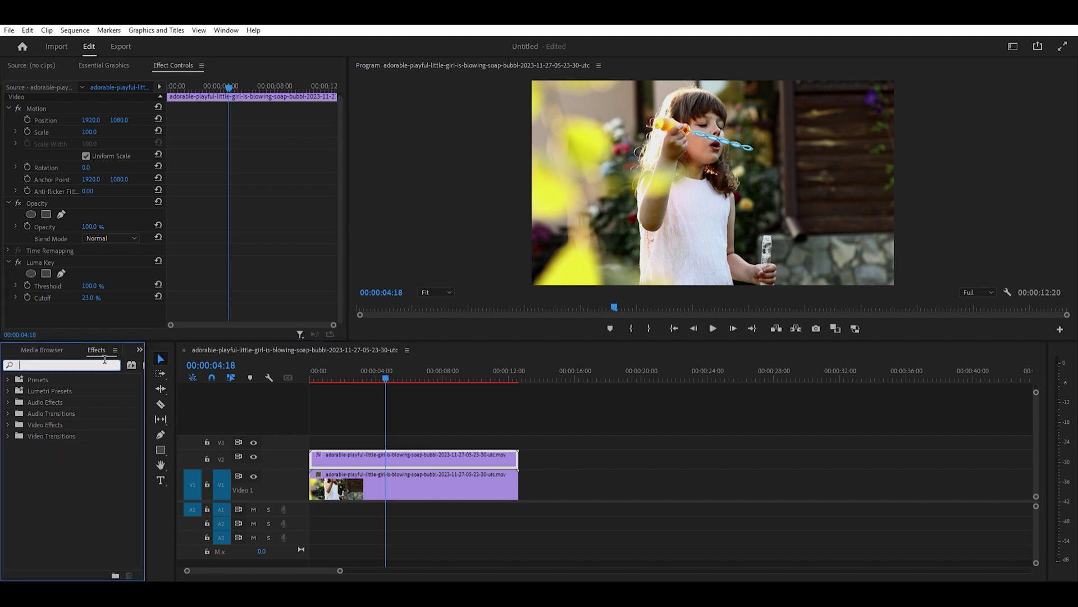
{"action": "type", "text": "Gaus"}
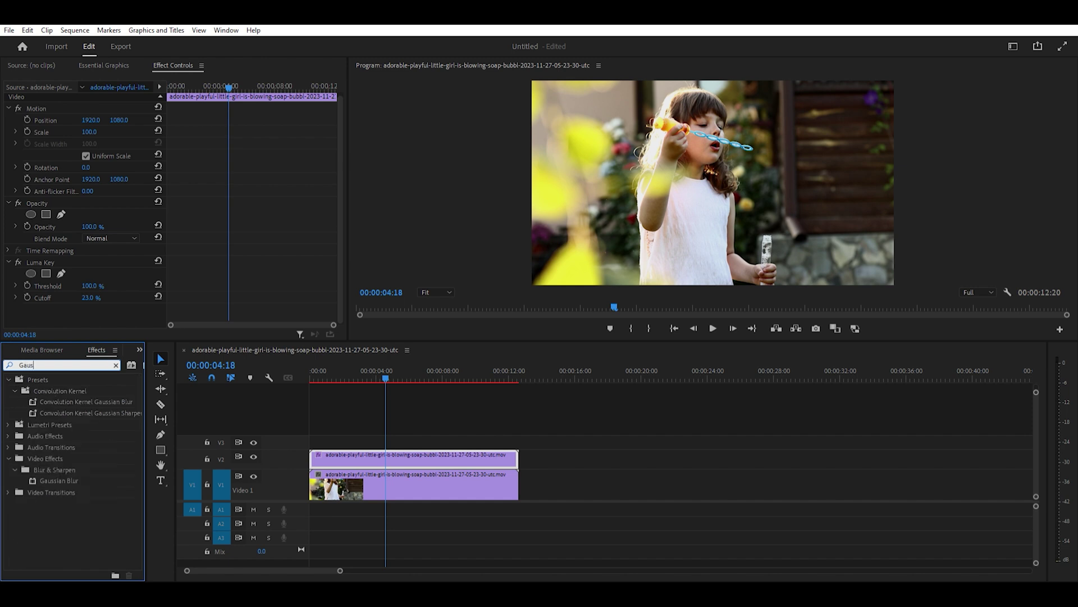
{"action": "type", "text": "sian"}
{"action": "left_click", "coordinate": [103, 506]}
{"action": "left_click", "coordinate": [66, 478]}
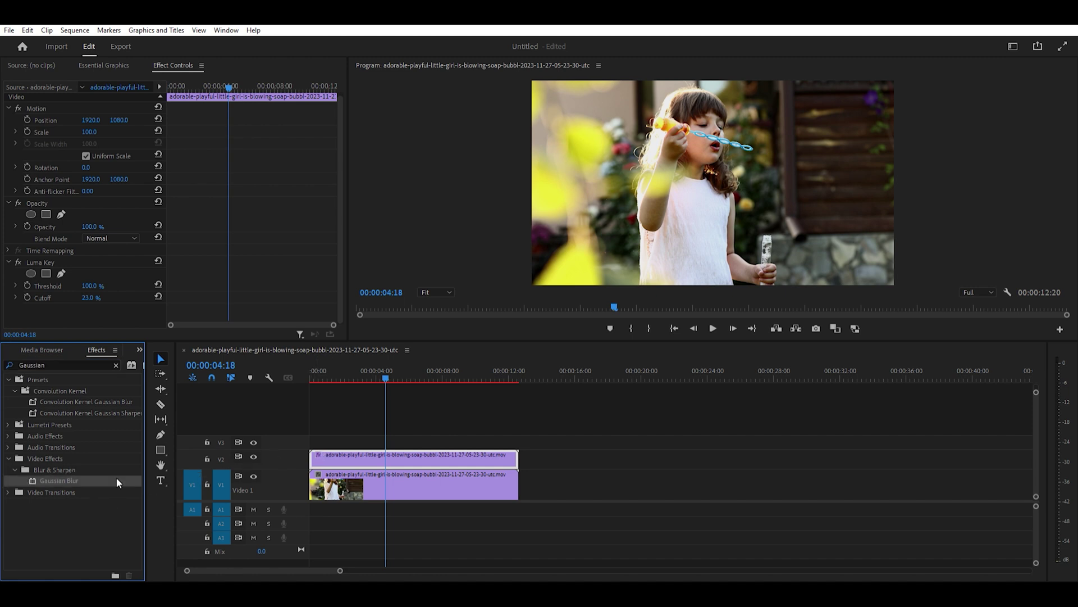
{"action": "left_click_drag", "start_coordinate": [115, 477], "coordinate": [336, 458]}
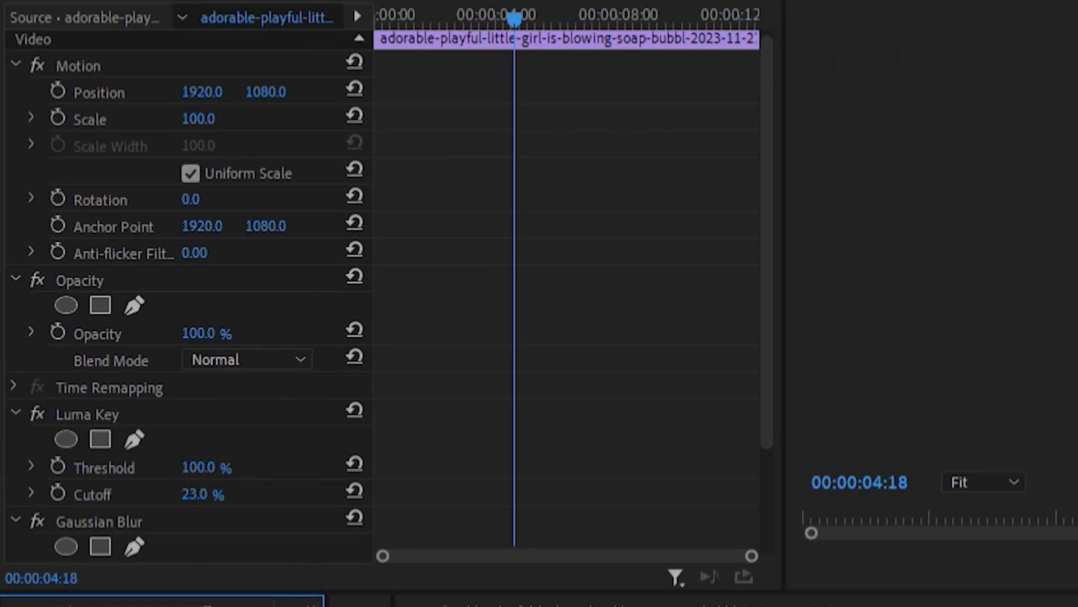
{"action": "scroll", "coordinate": [236, 539], "scroll_direction": "down", "scroll_amount": 1}
{"action": "scroll", "coordinate": [224, 492], "scroll_direction": "down", "scroll_amount": 2}
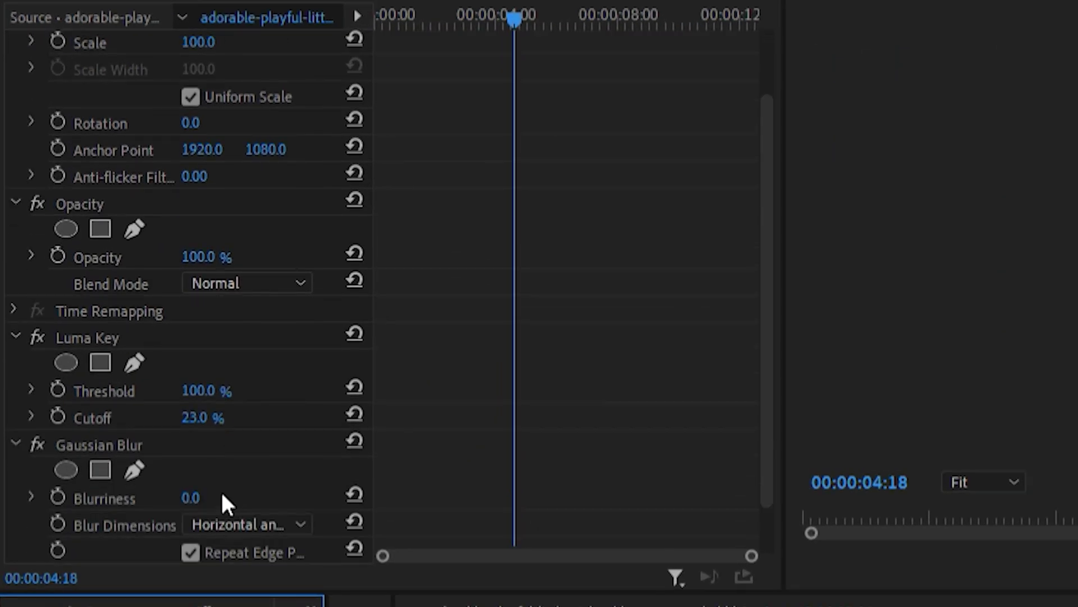
{"action": "scroll", "coordinate": [132, 482], "scroll_direction": "down", "scroll_amount": 1}
{"action": "scroll", "coordinate": [135, 486], "scroll_direction": "down", "scroll_amount": 1}
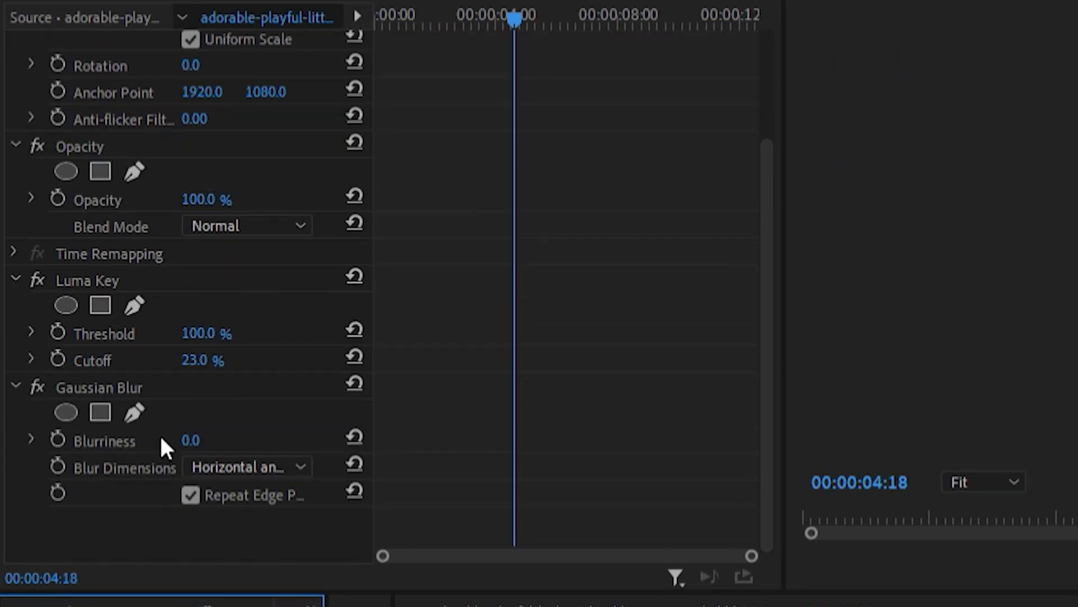
Step: Set the Gaussian Blur Blurriness to 27
{"action": "left_click", "coordinate": [203, 433]}
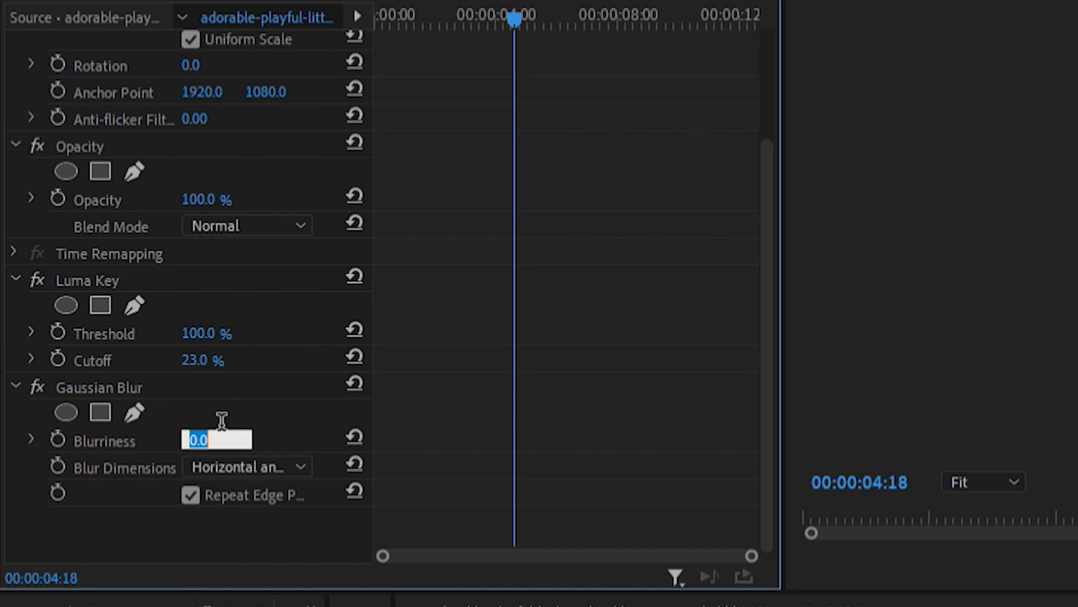
{"action": "type", "text": "25"}
{"action": "key", "text": "Return"}
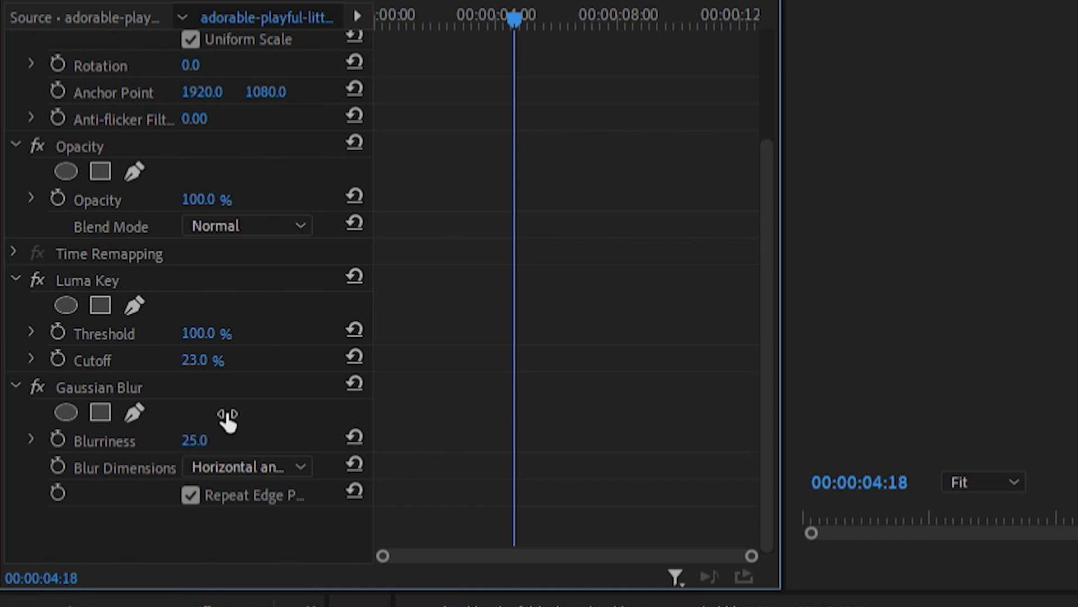
{"action": "left_click", "coordinate": [224, 420]}
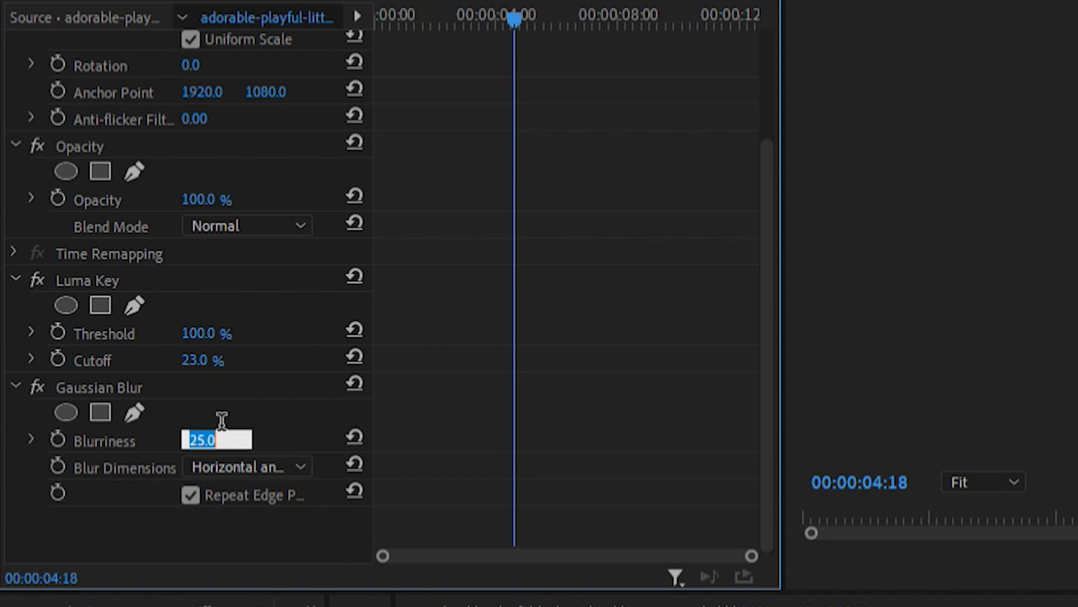
{"action": "type", "text": "2"}
{"action": "type", "text": "7"}
{"action": "key", "text": "Return"}
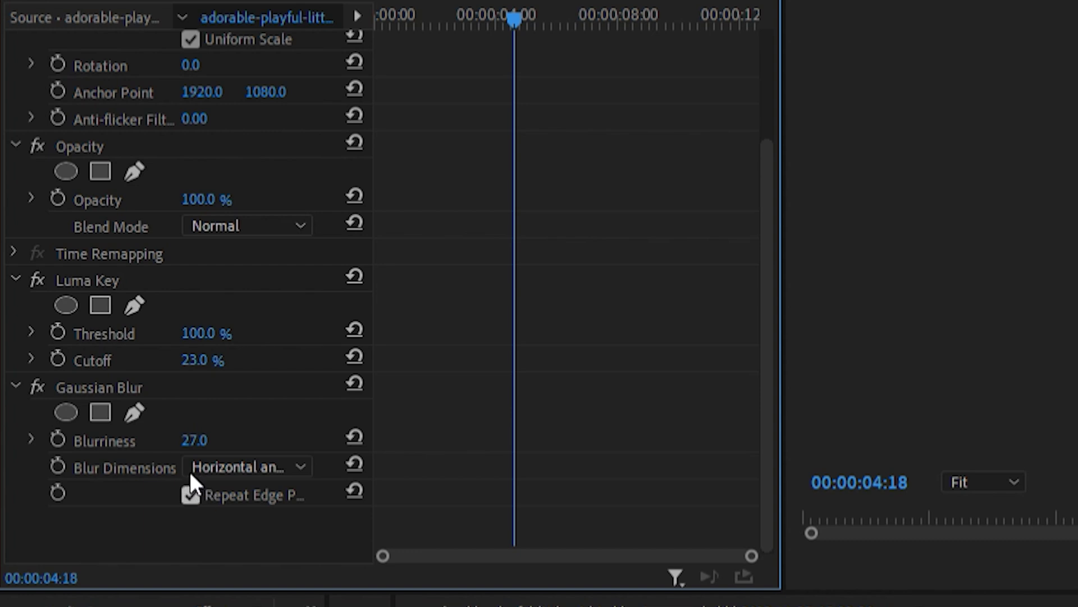
Step: Keep Repeat Edge Pixels checked on the blur and deselect the clip
{"action": "key", "text": "space"}
{"action": "left_click", "coordinate": [199, 494]}
{"action": "left_click", "coordinate": [359, 420]}
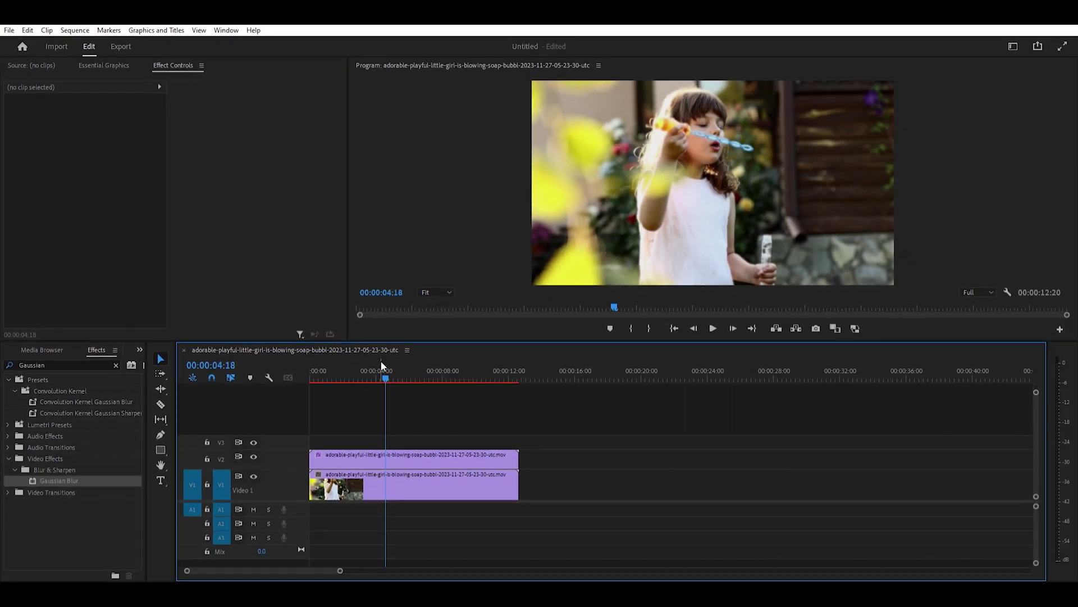
Step: Return the playhead to 00:00:00:00, enlarge the Program Monitor and play the glowing composite
{"action": "left_click_drag", "start_coordinate": [381, 365], "coordinate": [310, 364]}
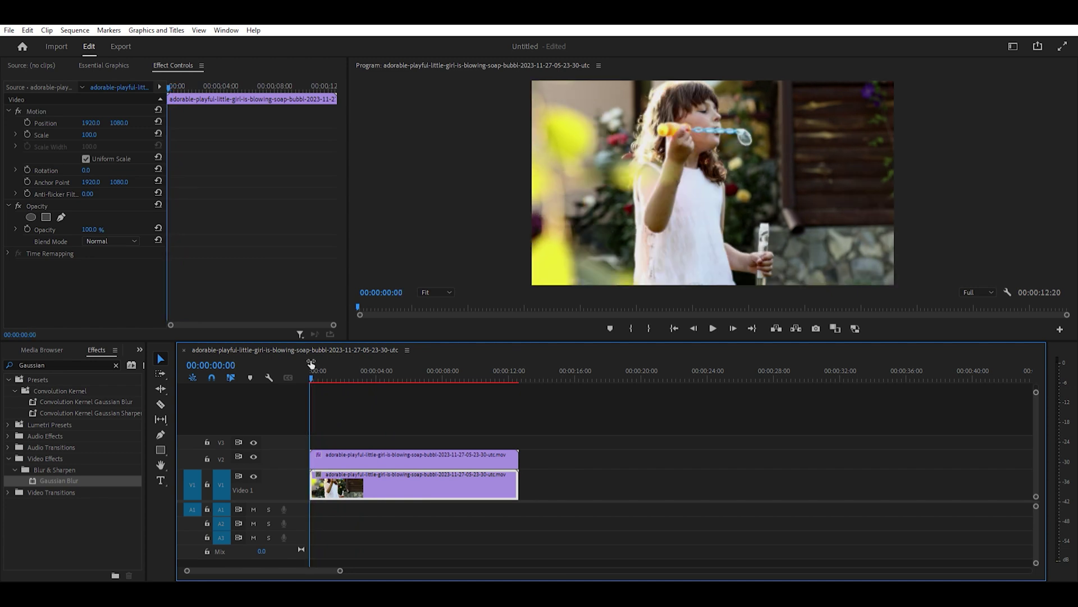
{"action": "left_click", "coordinate": [364, 454]}
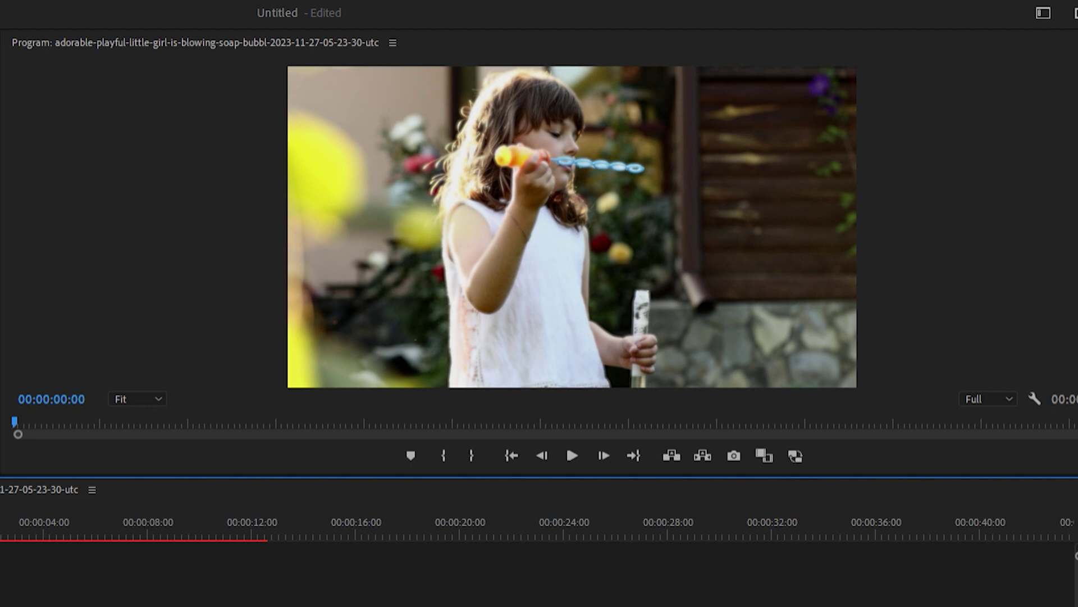
{"action": "left_click_drag", "start_coordinate": [119, 476], "coordinate": [120, 606]}
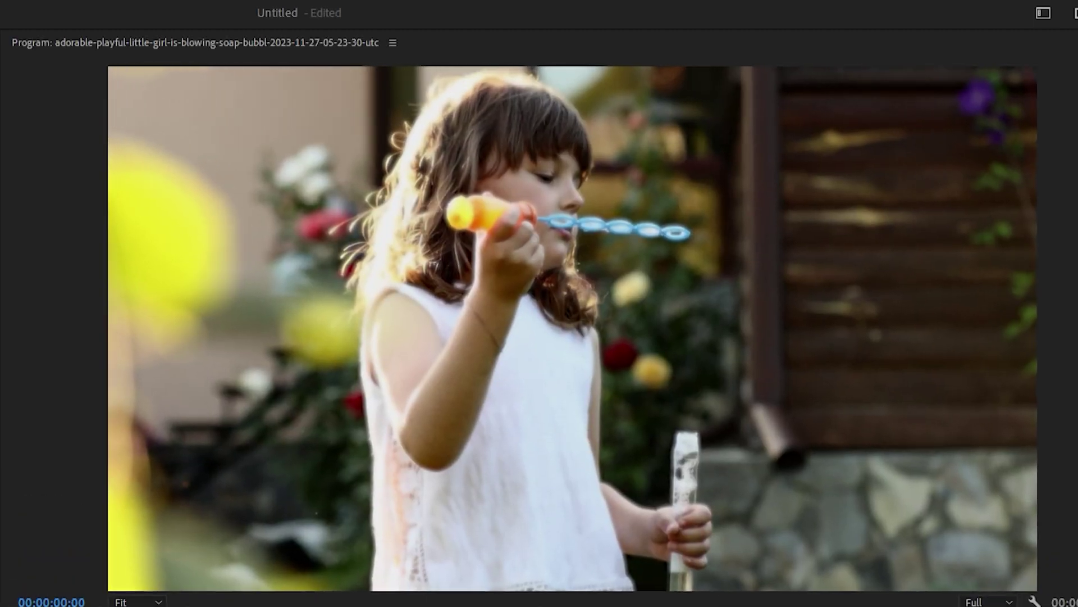
{"action": "key", "text": "space"}
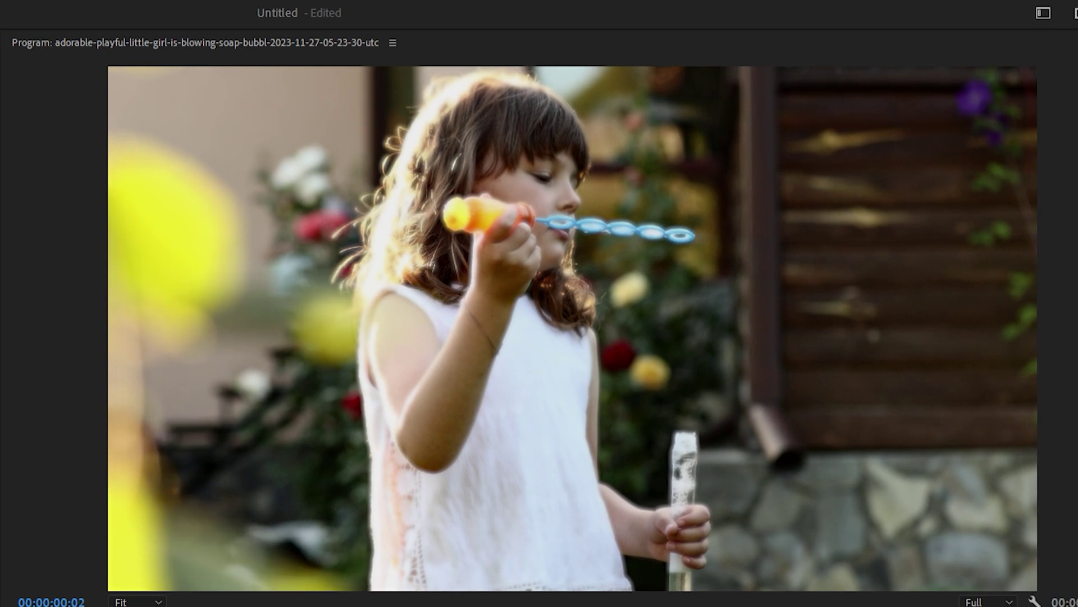